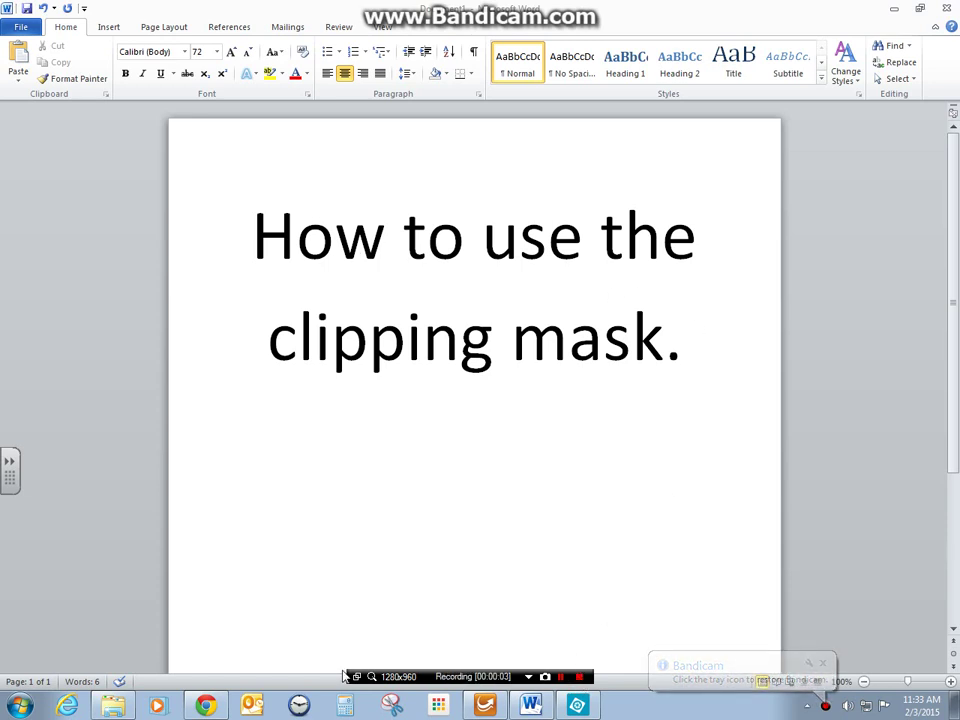
# Switch from the Word title page to Photoshop Elements showing energy-efficiency-background.jpg
pyautogui.click(577, 706)
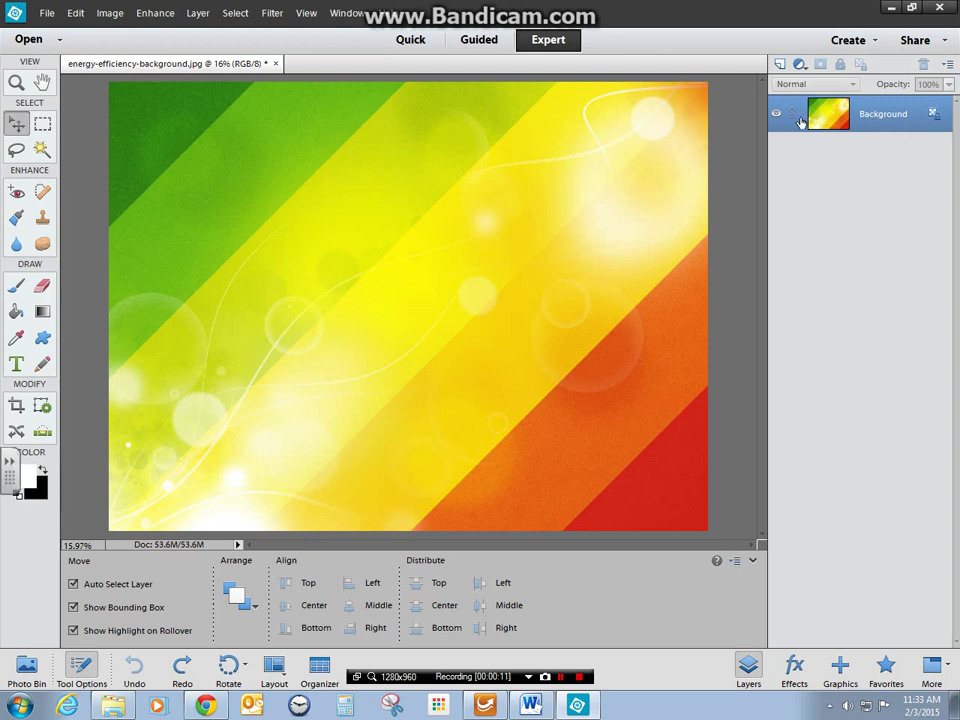
# Add a new empty Layer 1 and try to move it below the Background
pyautogui.click(780, 65)
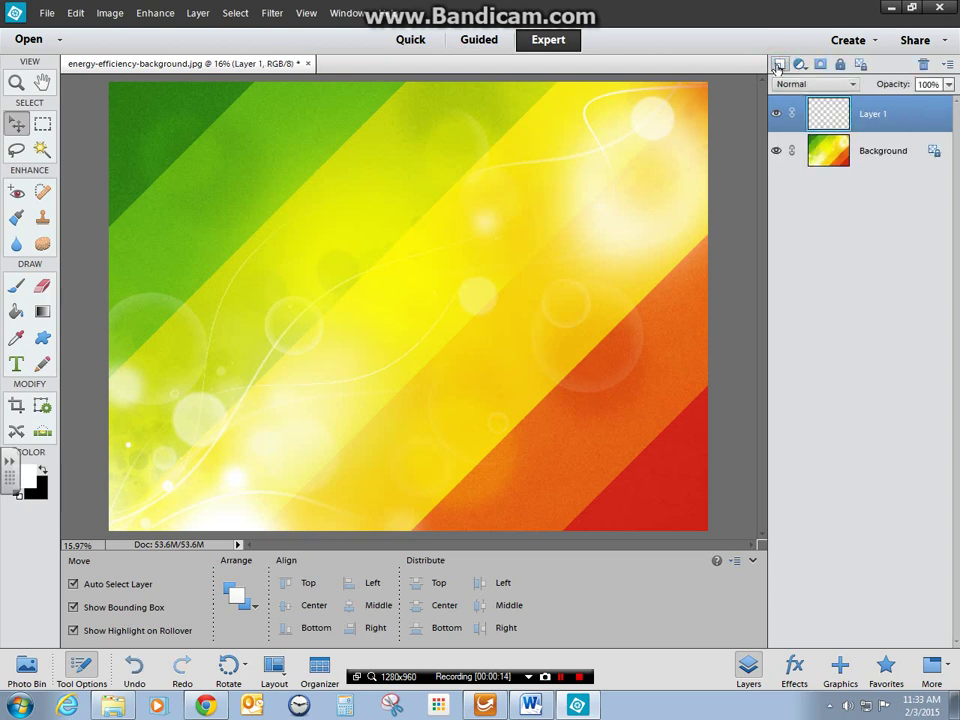
pyautogui.moveTo(870, 115); pyautogui.dragTo(869, 185)
pyautogui.moveTo(825, 104); pyautogui.dragTo(827, 180)
# Convert the Background to Layer 0 and move Layer 1 beneath it
pyautogui.doubleClick(893, 152)
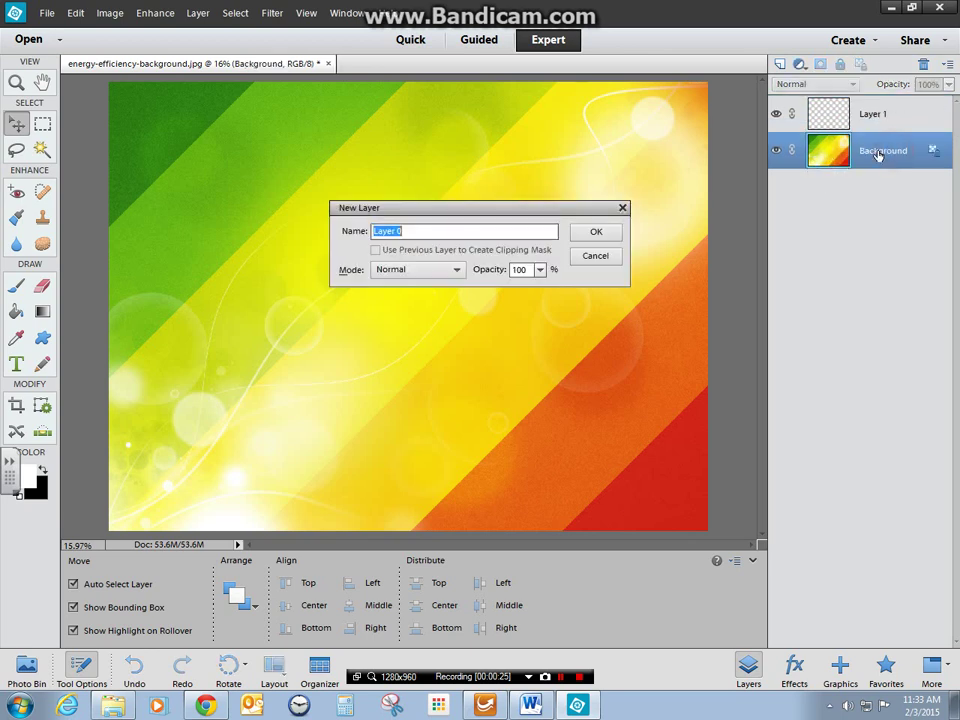
pyautogui.click(605, 236)
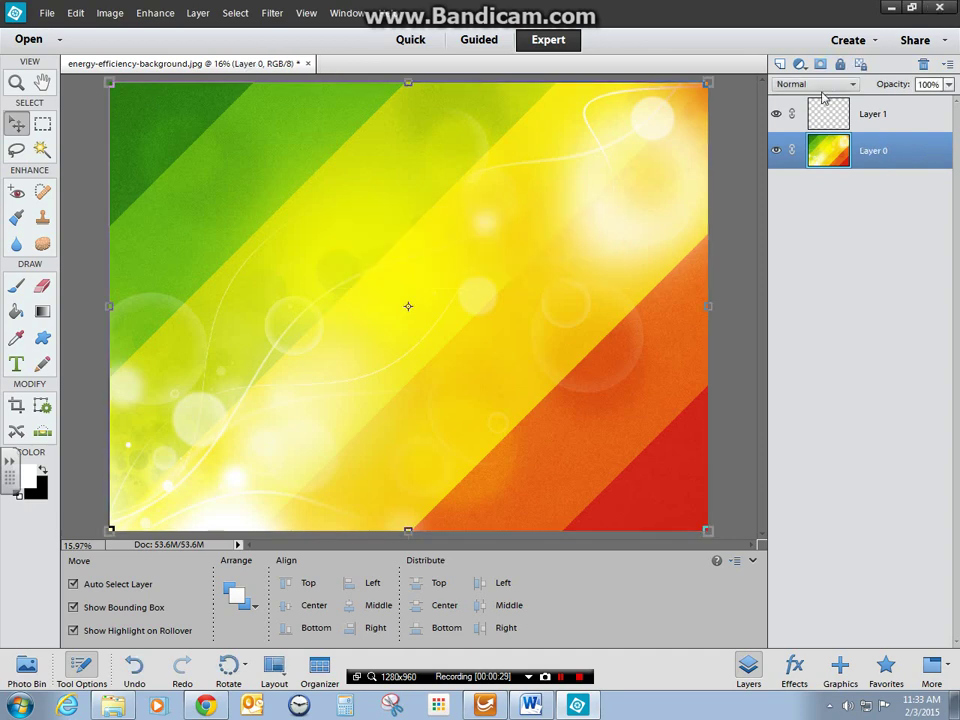
pyautogui.moveTo(827, 116); pyautogui.dragTo(892, 157)
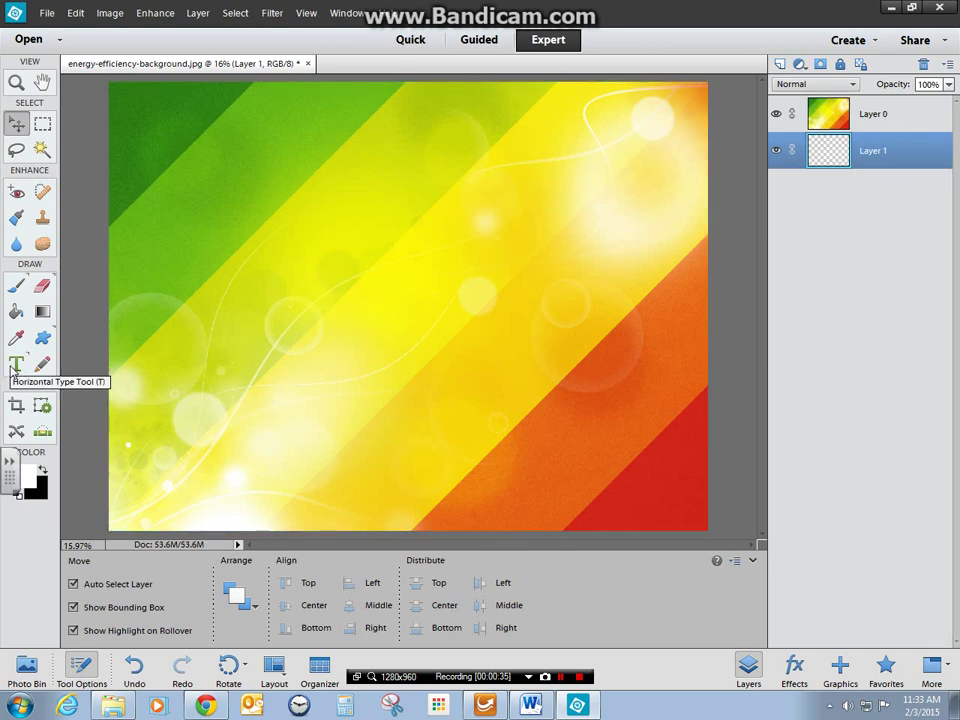
# Hide Layer 0 and set the Horizontal Type tool to the Wide Latin font
pyautogui.click(776, 116)
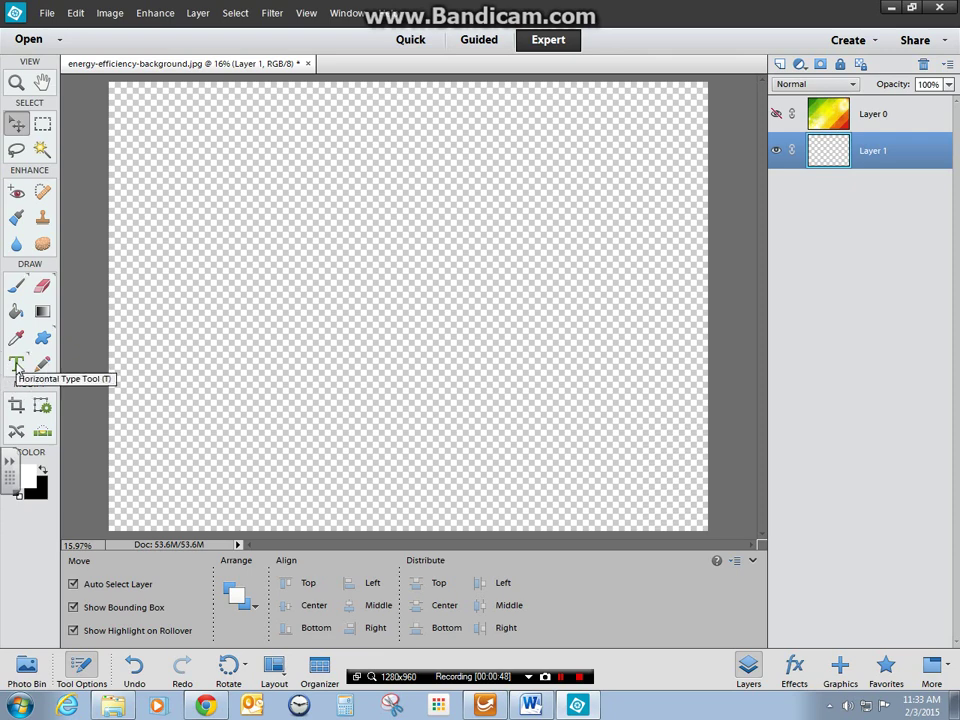
pyautogui.click(16, 364)
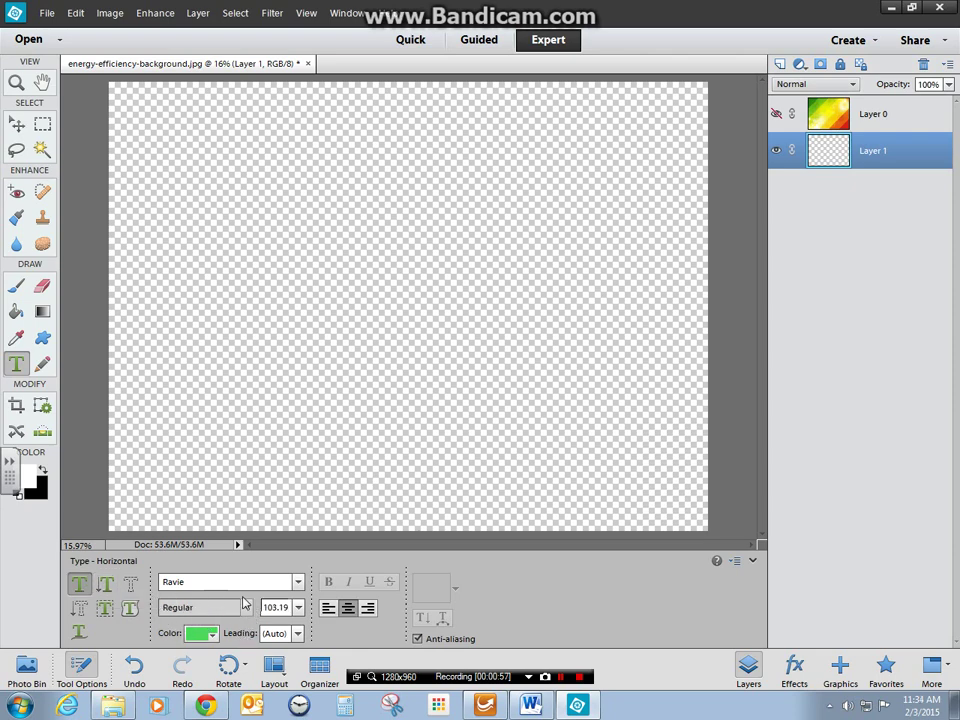
pyautogui.click(297, 581)
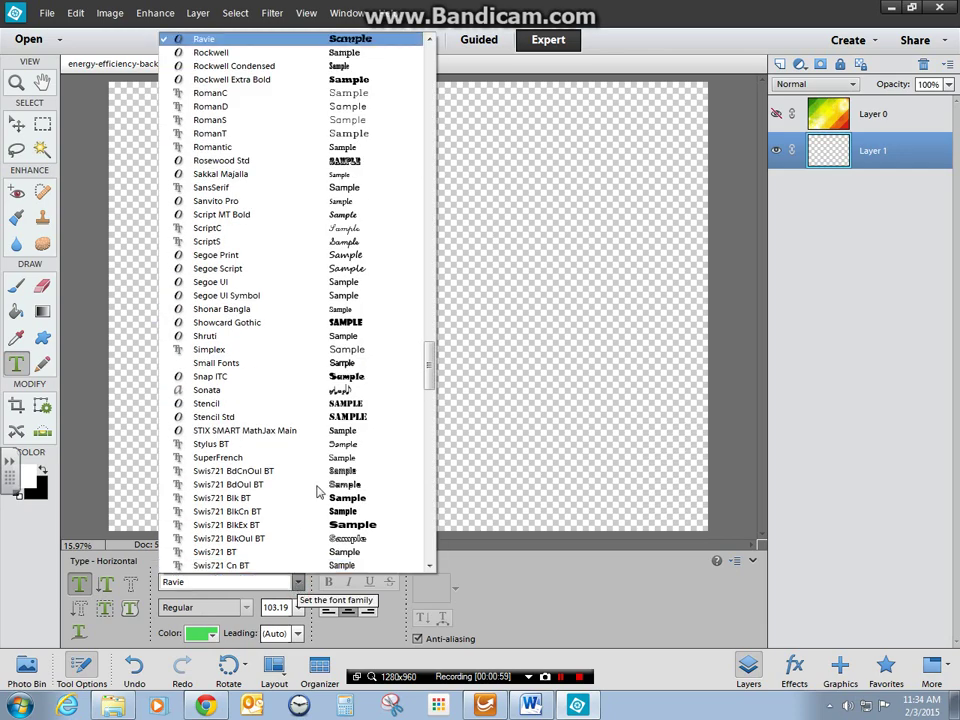
pyautogui.scroll(-9, 342, 355)
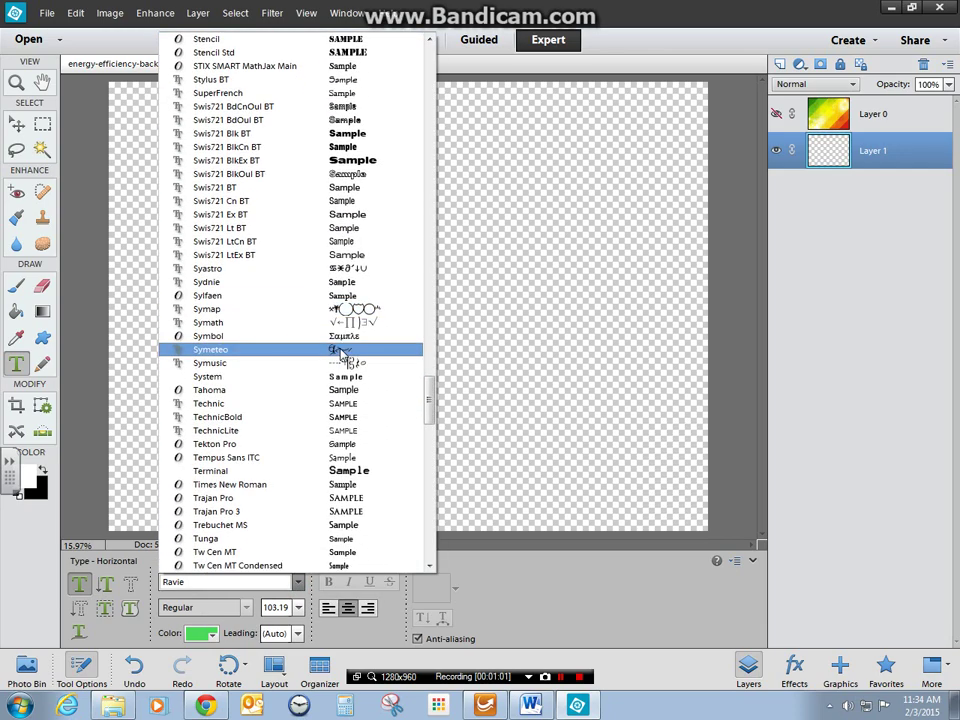
pyautogui.scroll(-4, 342, 355)
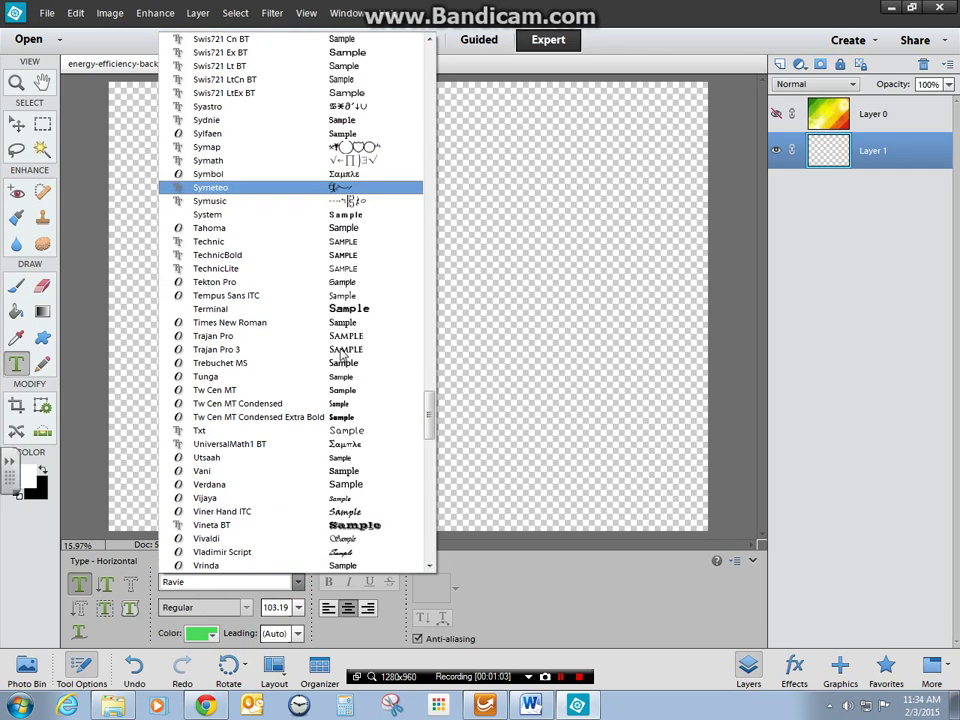
pyautogui.scroll(-8, 342, 355)
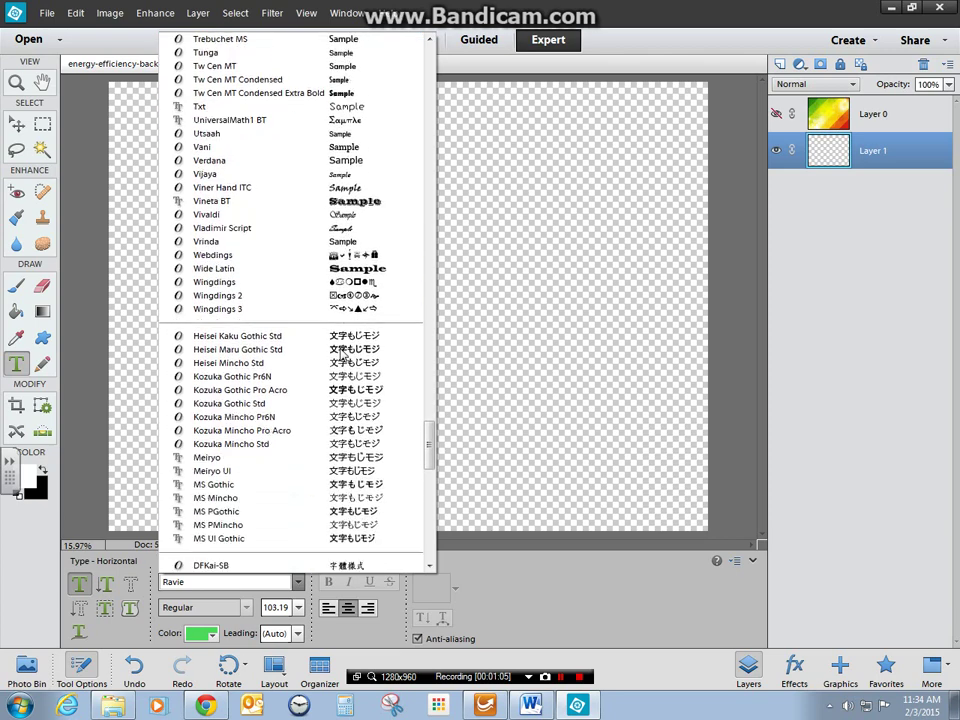
pyautogui.click(327, 276)
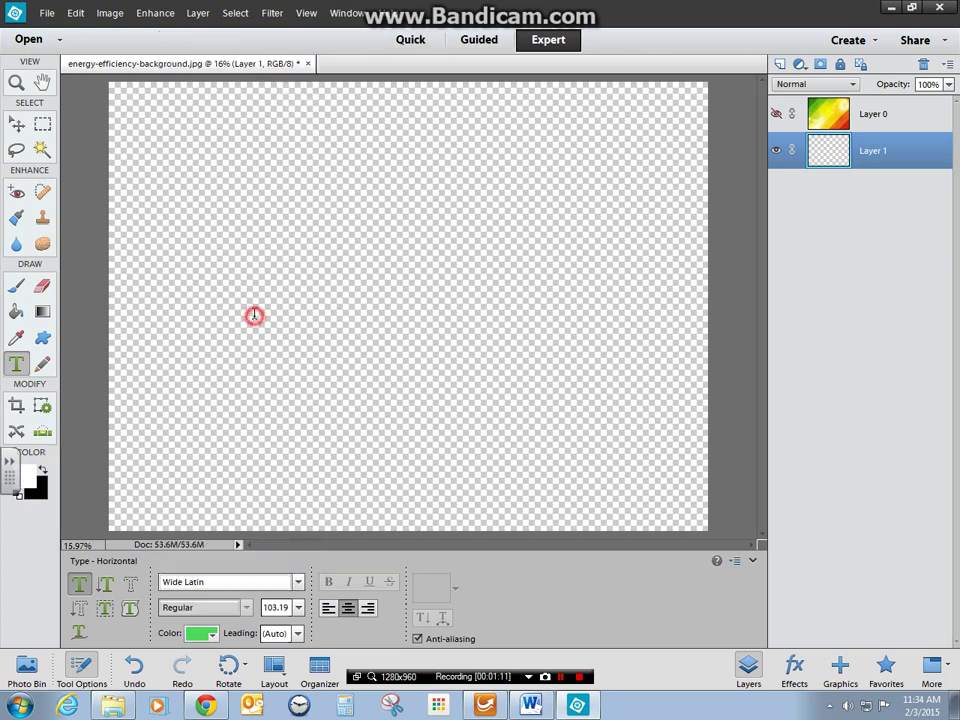
# Type LORI on the canvas and commit the text
pyautogui.click(254, 316)
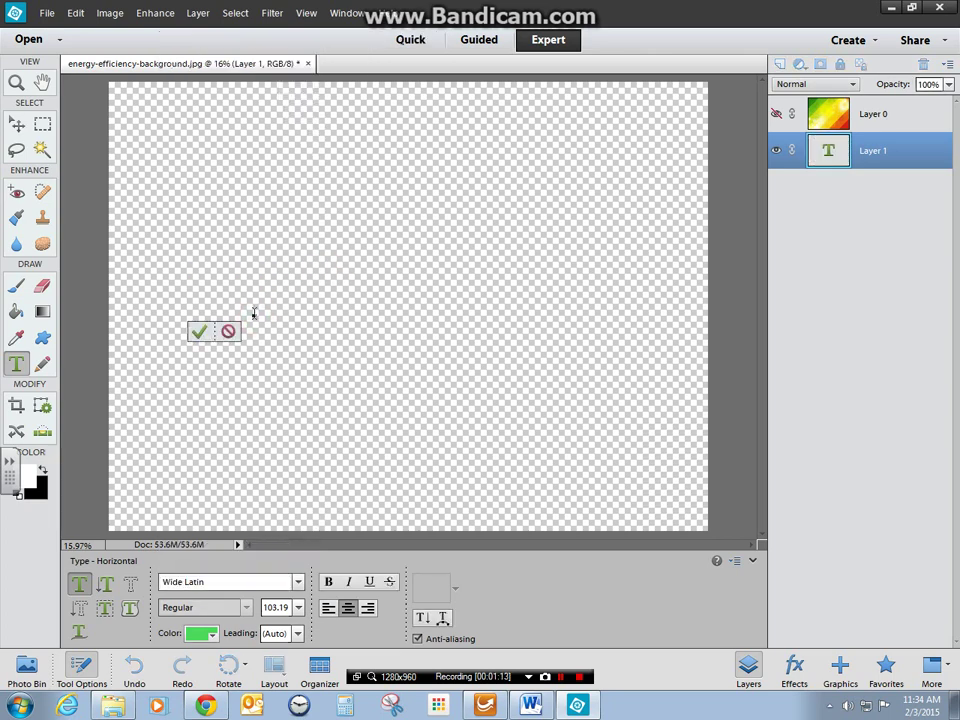
pyautogui.write('LORI')
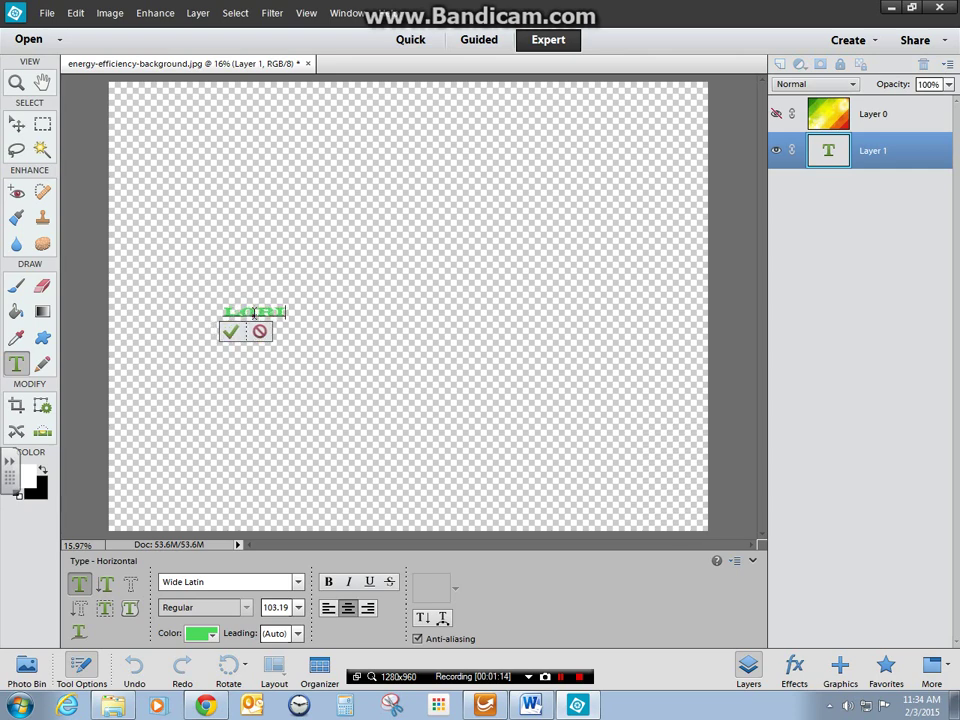
pyautogui.hotkey('ctrl', 'Return')
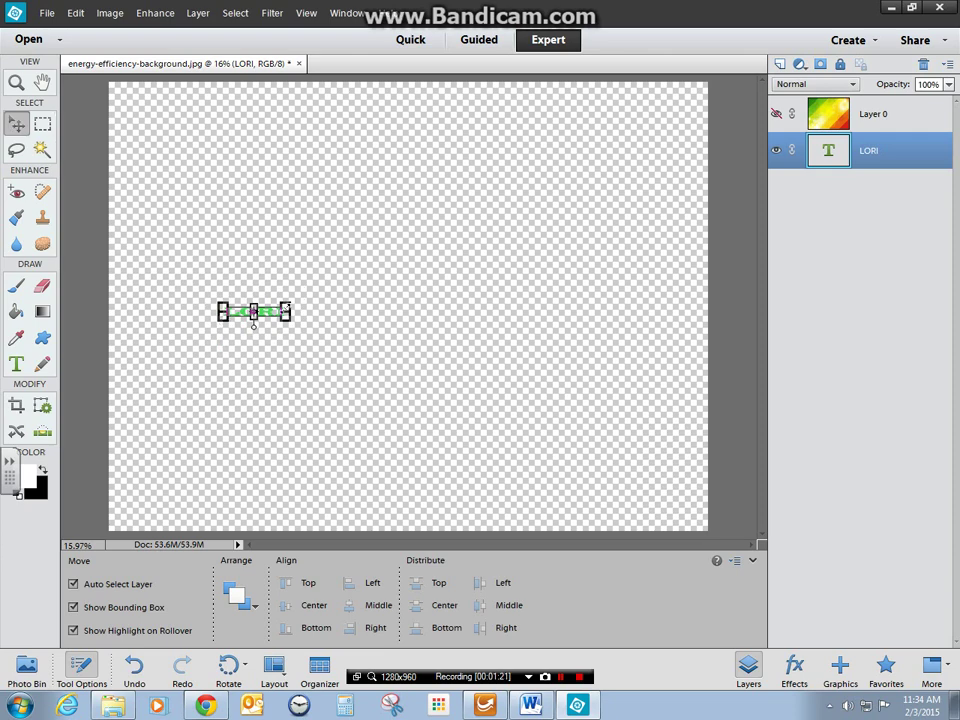
# Enlarge and reposition LORI across most of the canvas, then apply the transformation
pyautogui.click(285, 310)
pyautogui.moveTo(285, 310); pyautogui.dragTo(611, 156)
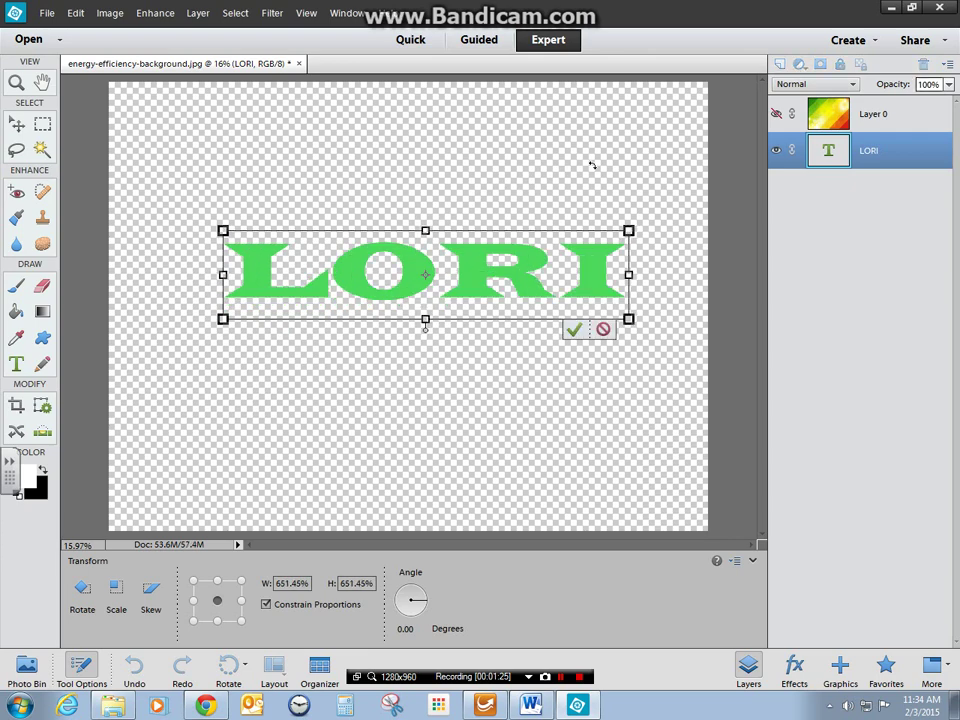
pyautogui.moveTo(425, 322); pyautogui.dragTo(426, 395)
pyautogui.moveTo(223, 231); pyautogui.dragTo(126, 149)
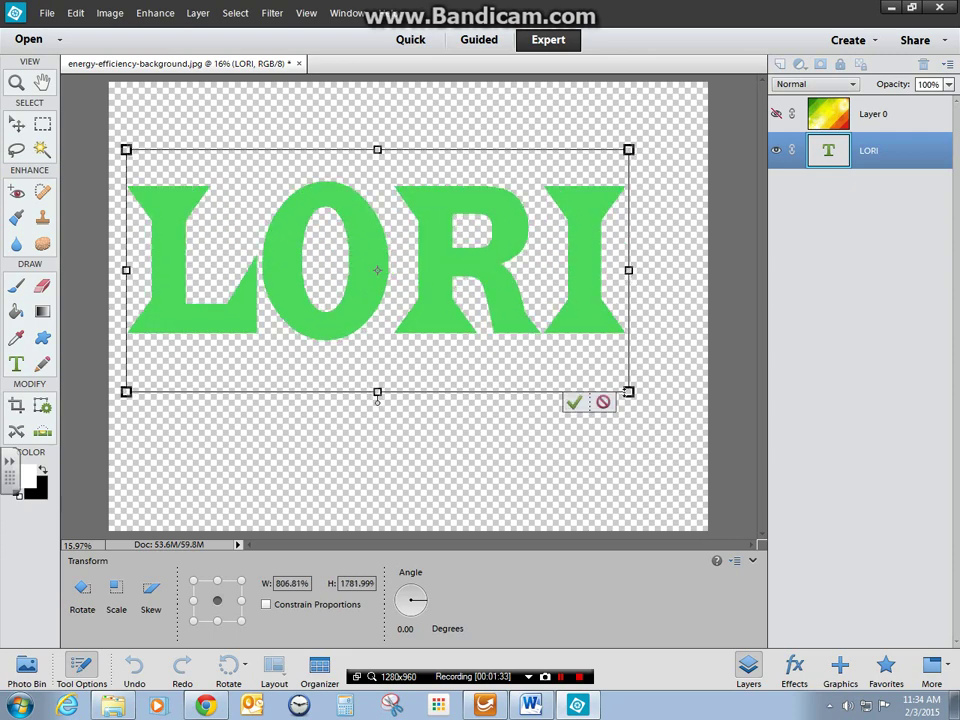
pyautogui.moveTo(628, 391); pyautogui.dragTo(690, 409)
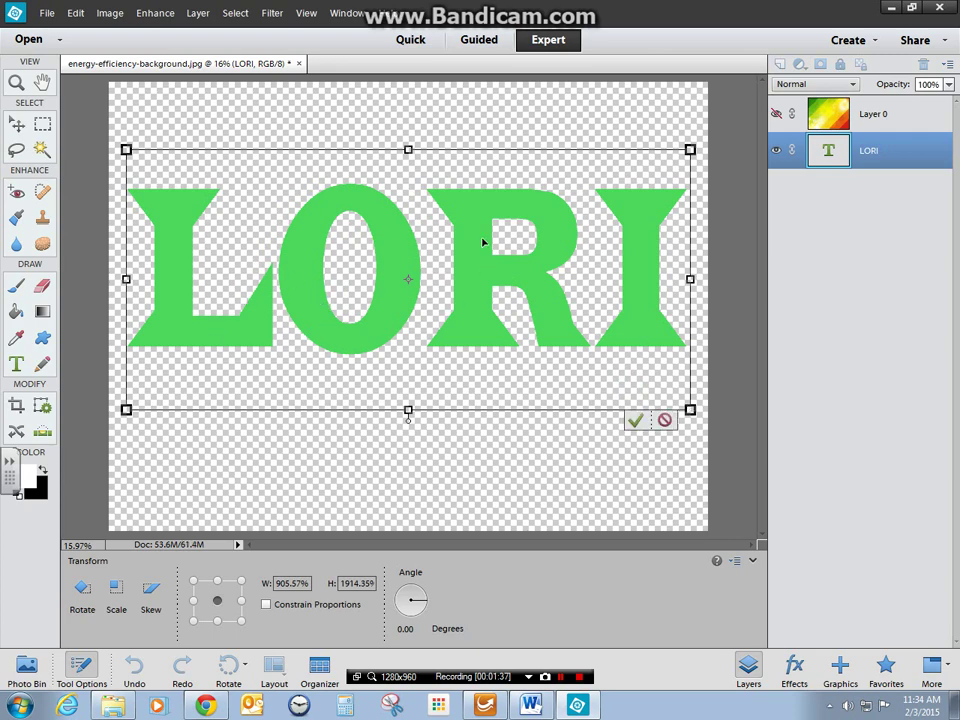
pyautogui.moveTo(394, 257); pyautogui.dragTo(397, 284)
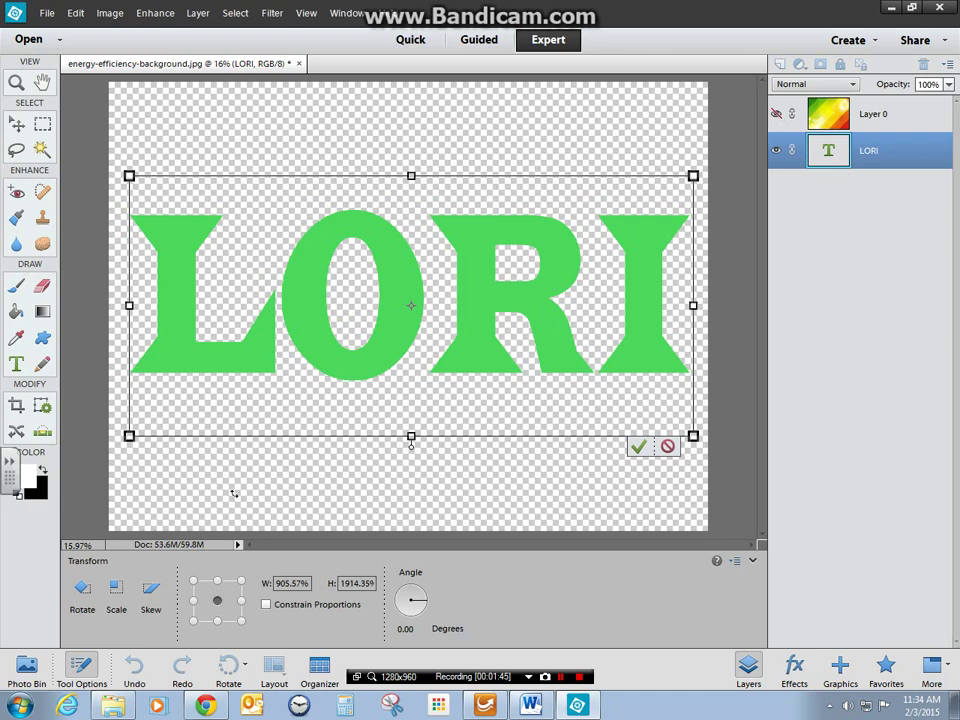
pyautogui.click(17, 360)
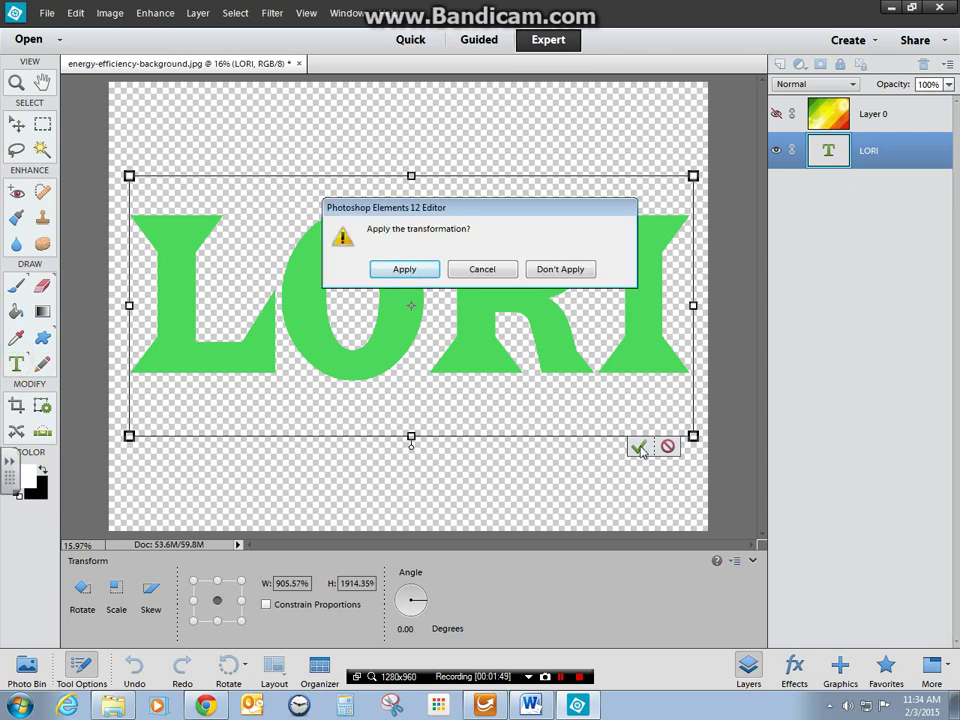
pyautogui.click(482, 269)
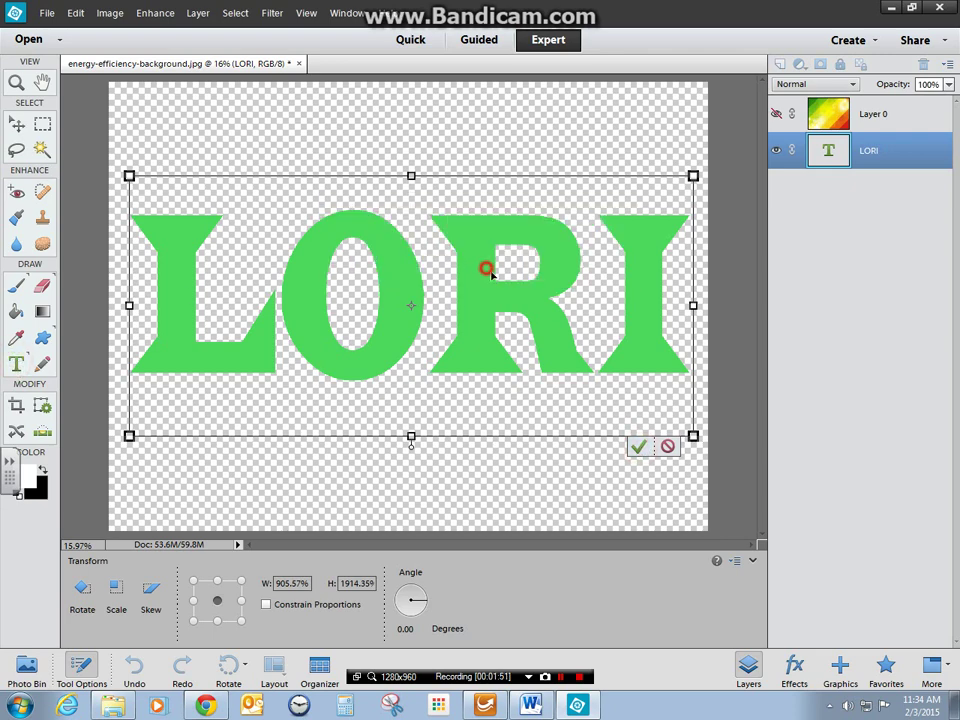
pyautogui.click(640, 448)
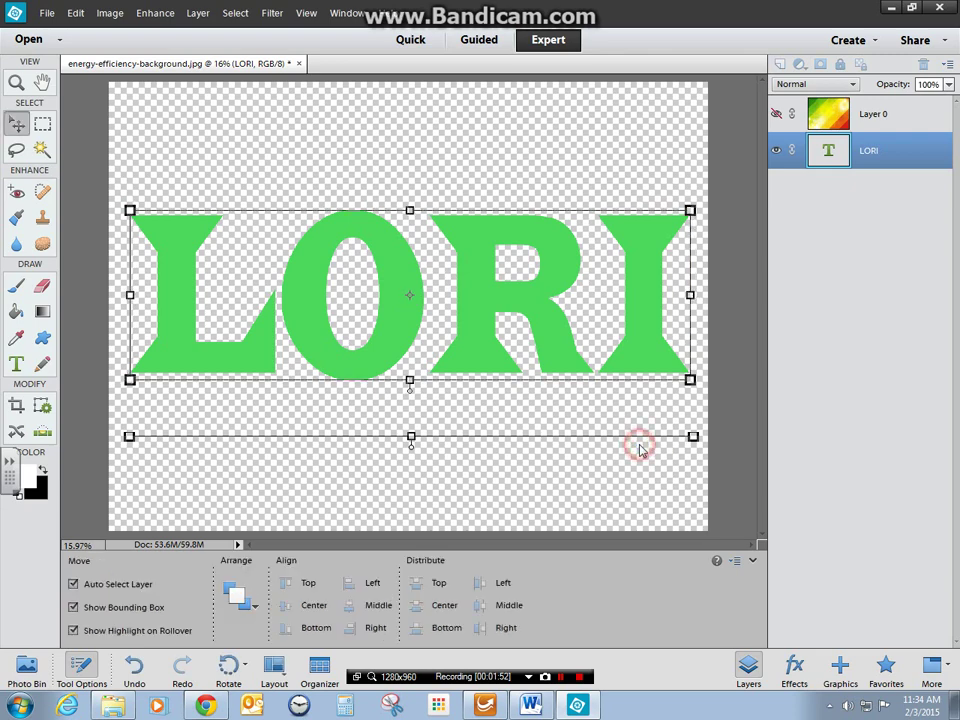
# Select all the LORI text and try the Tempus Sans ITC font
pyautogui.click(16, 365)
pyautogui.click(417, 315)
pyautogui.hotkey('ctrl', 'a')
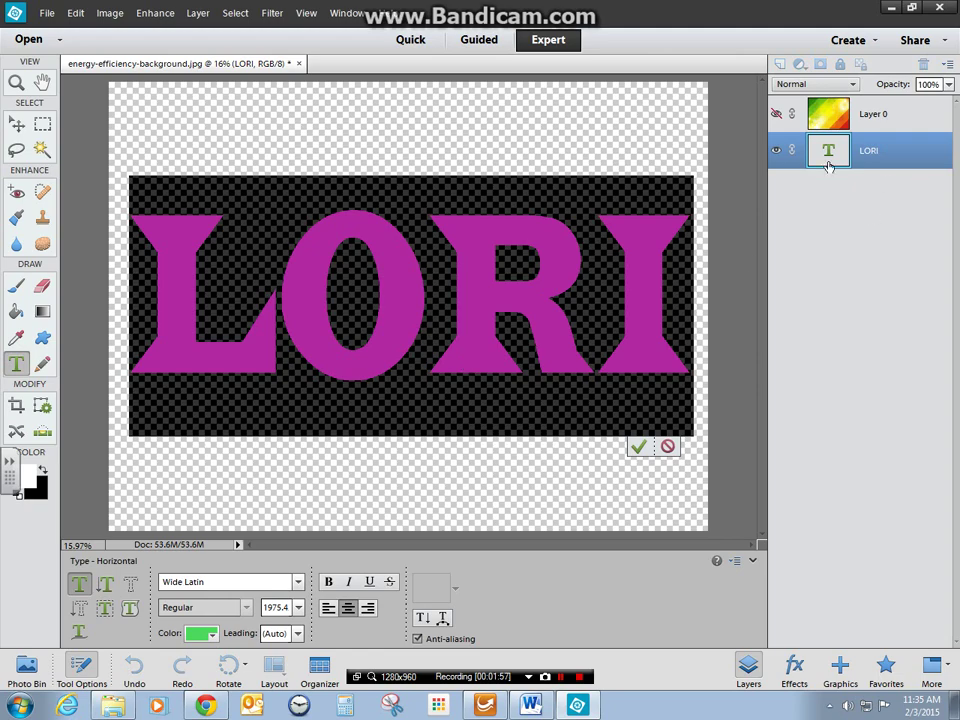
pyautogui.click(297, 582)
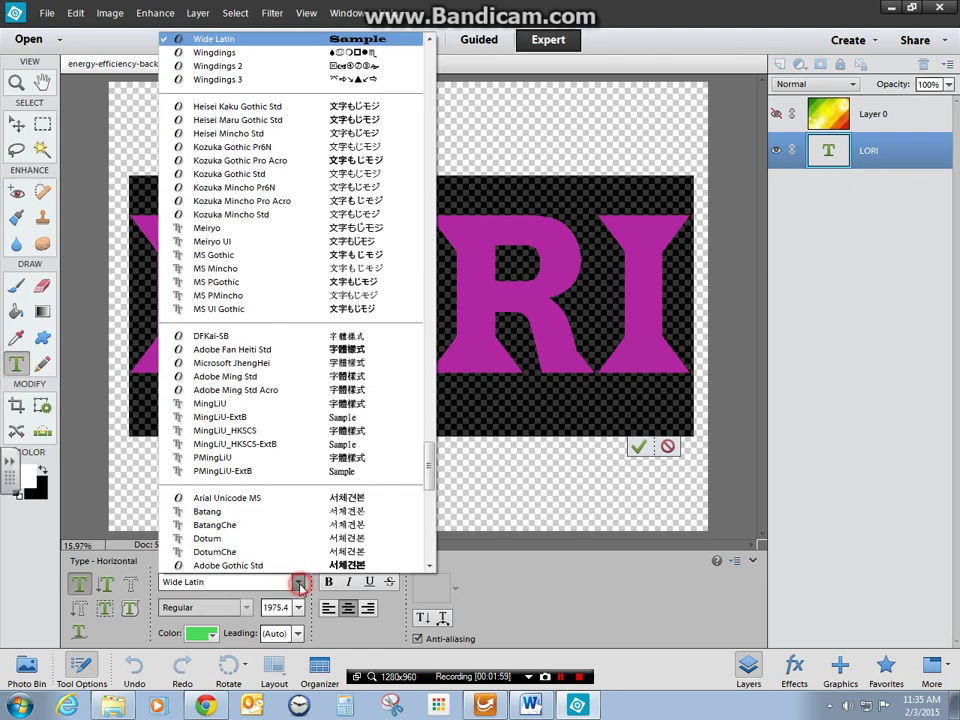
pyautogui.scroll(15, 287, 404)
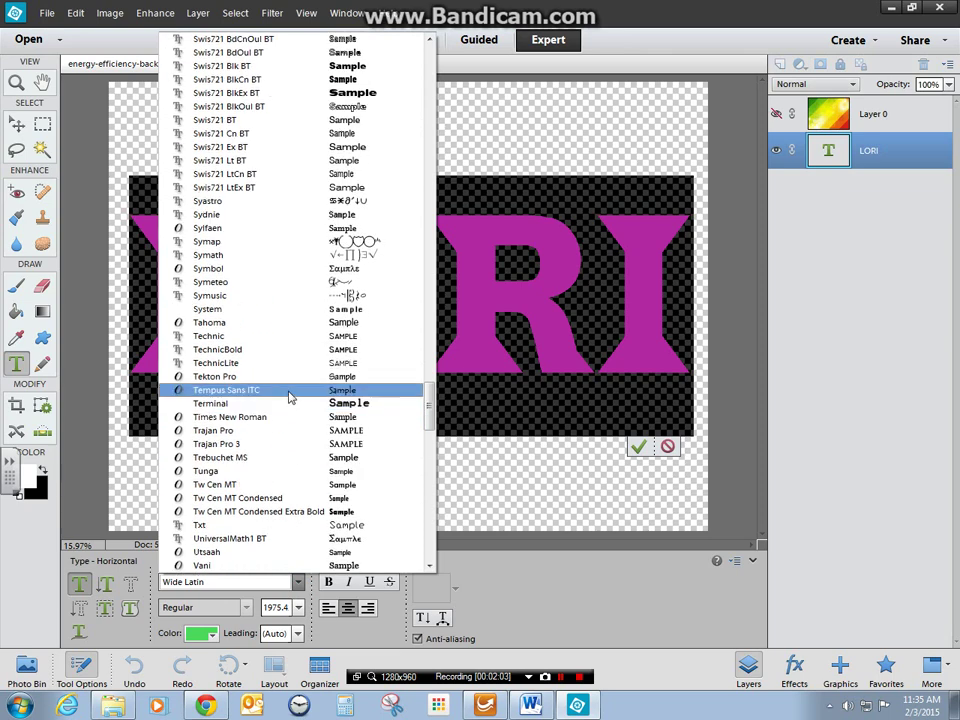
pyautogui.click(288, 392)
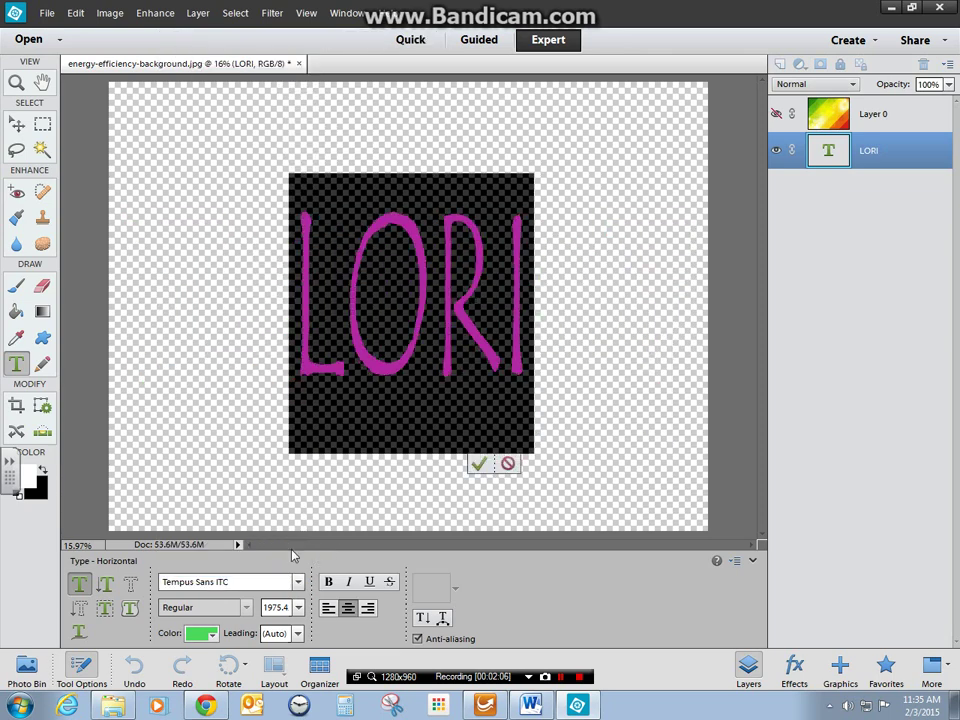
# Try Poplar Std, then settle on the Ravie font for LORI
pyautogui.click(297, 581)
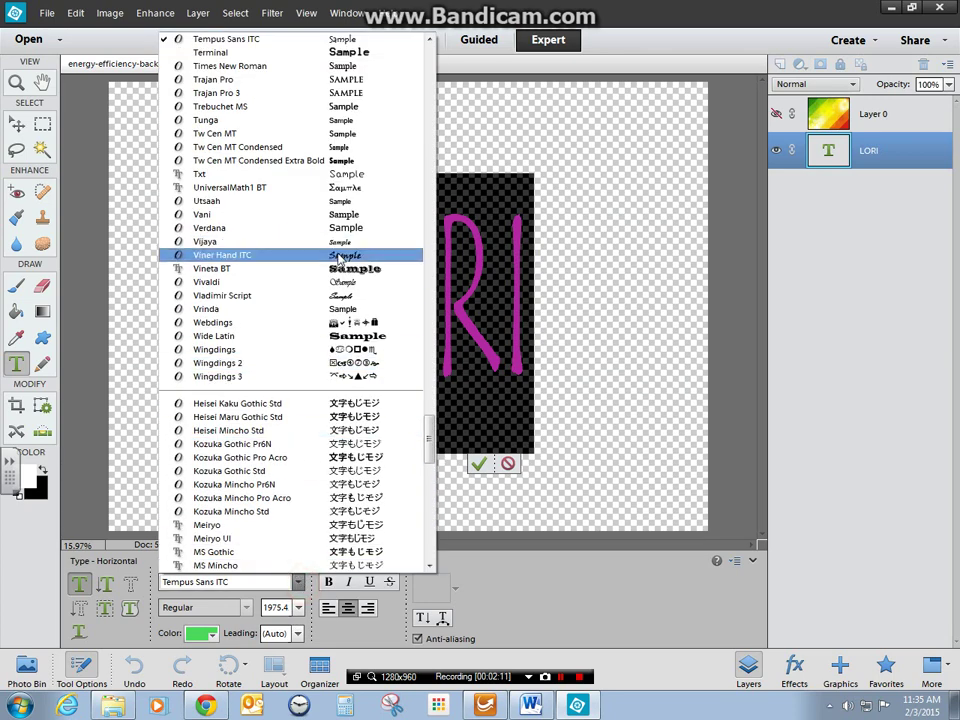
pyautogui.scroll(3, 429, 423)
pyautogui.moveTo(431, 422); pyautogui.dragTo(431, 325)
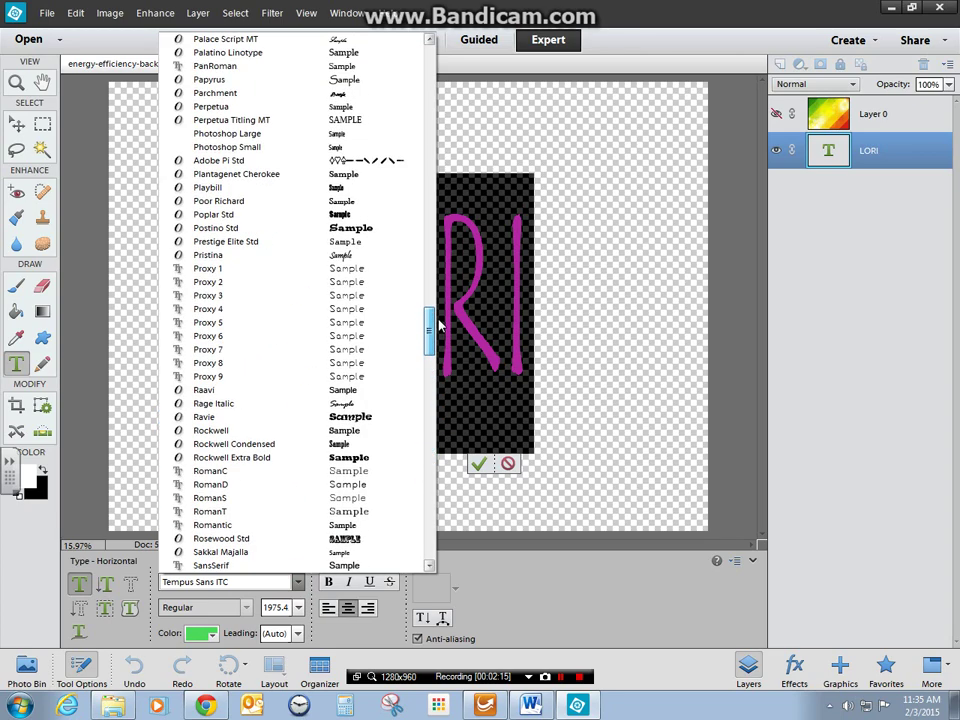
pyautogui.scroll(1, 438, 322)
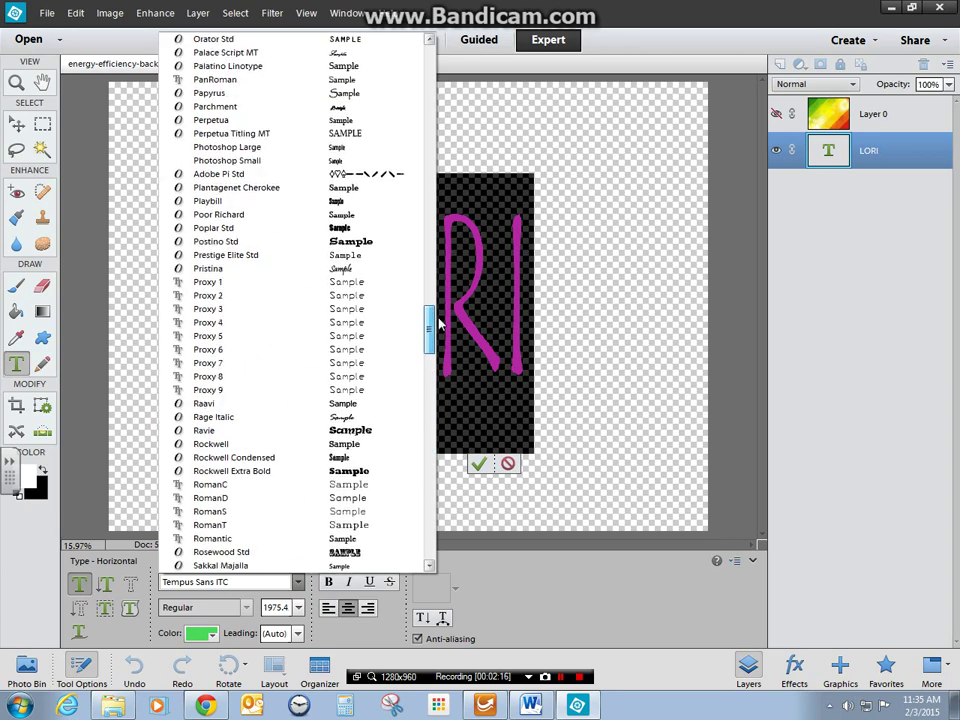
pyautogui.click(362, 229)
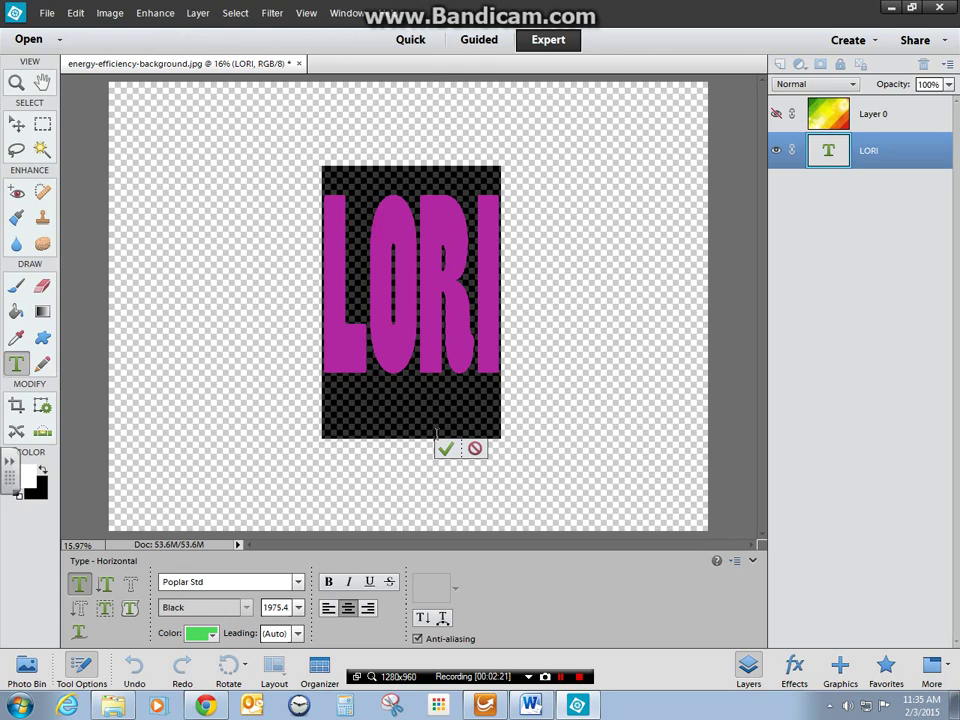
pyautogui.click(279, 581)
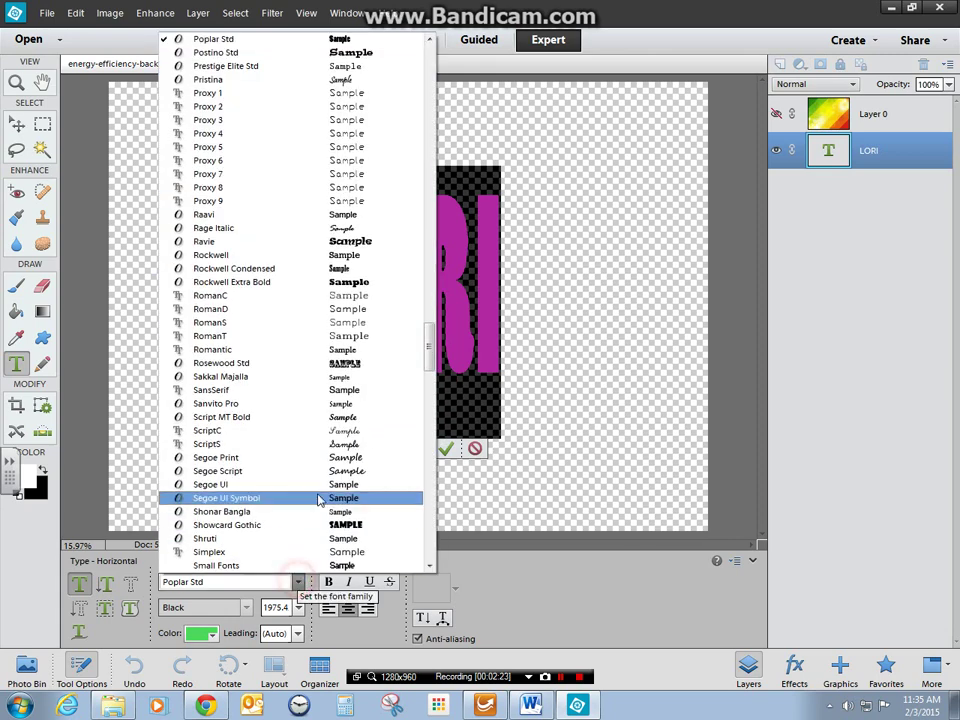
pyautogui.moveTo(428, 362)
pyautogui.mouseDown()
pyautogui.moveTo(428, 338)
pyautogui.moveTo(428, 346)
pyautogui.mouseUp()
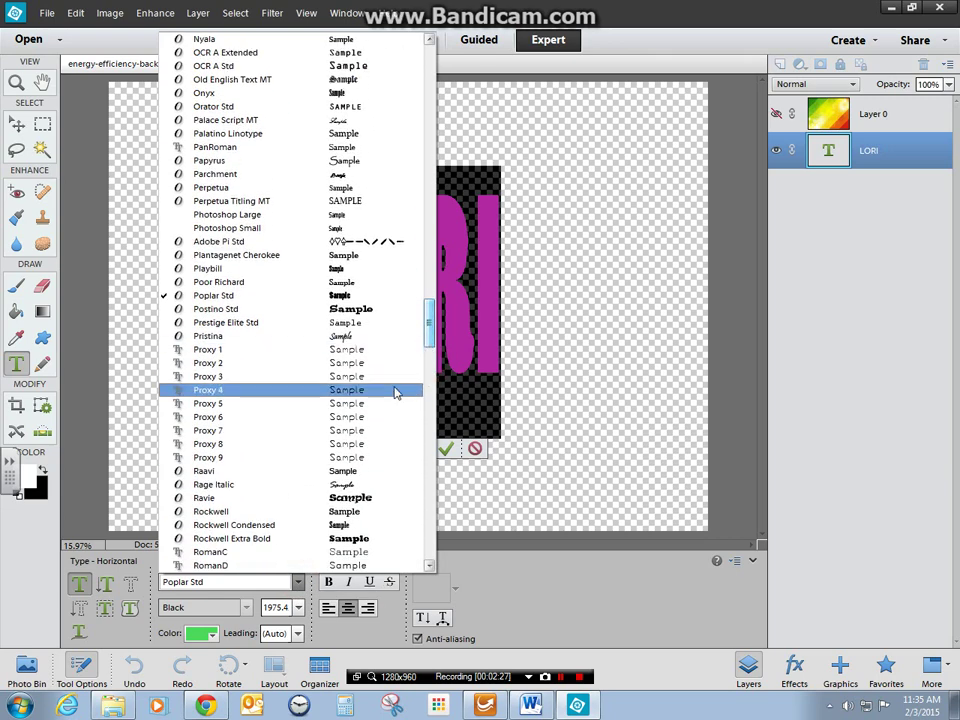
pyautogui.click(366, 503)
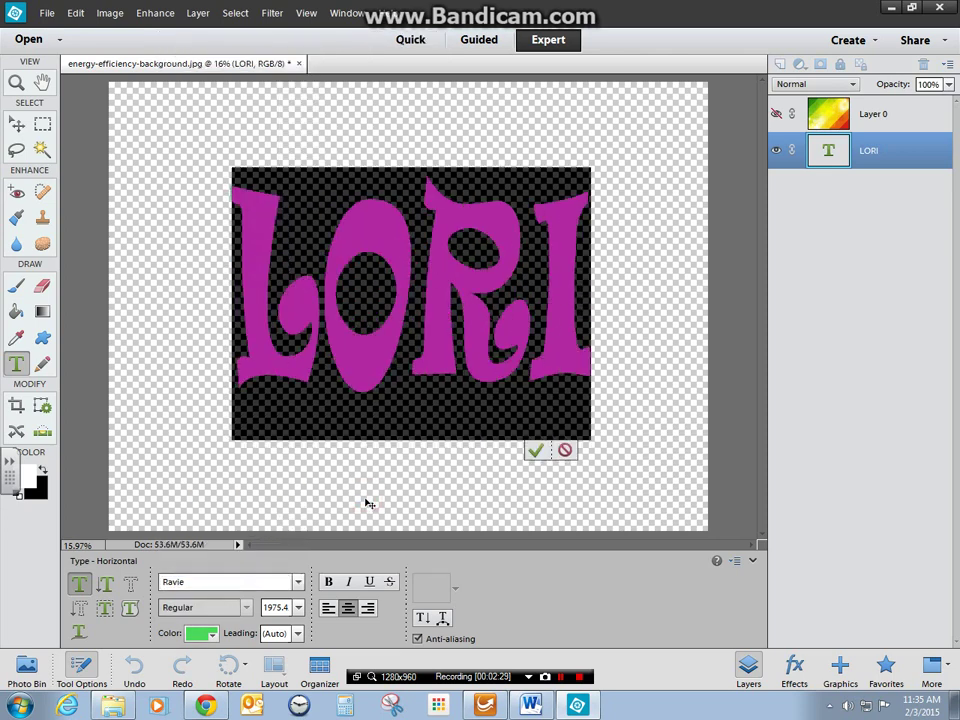
pyautogui.click(535, 452)
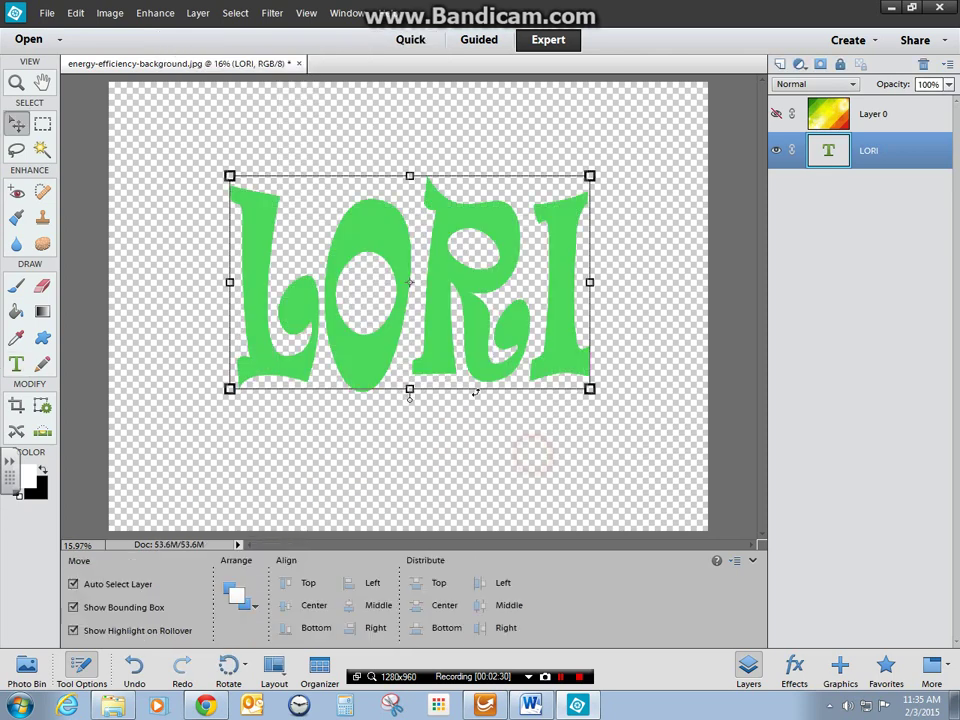
# Stretch LORI to about 147.5% by 106% and commit the transform
pyautogui.moveTo(229, 176); pyautogui.dragTo(139, 167)
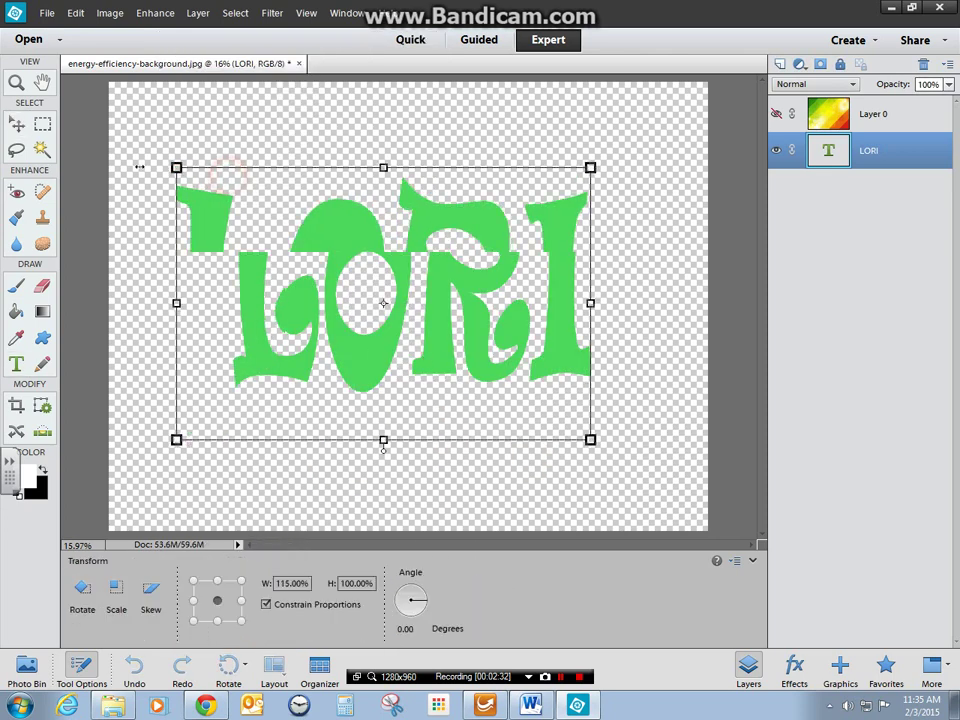
pyautogui.moveTo(590, 440); pyautogui.dragTo(670, 456)
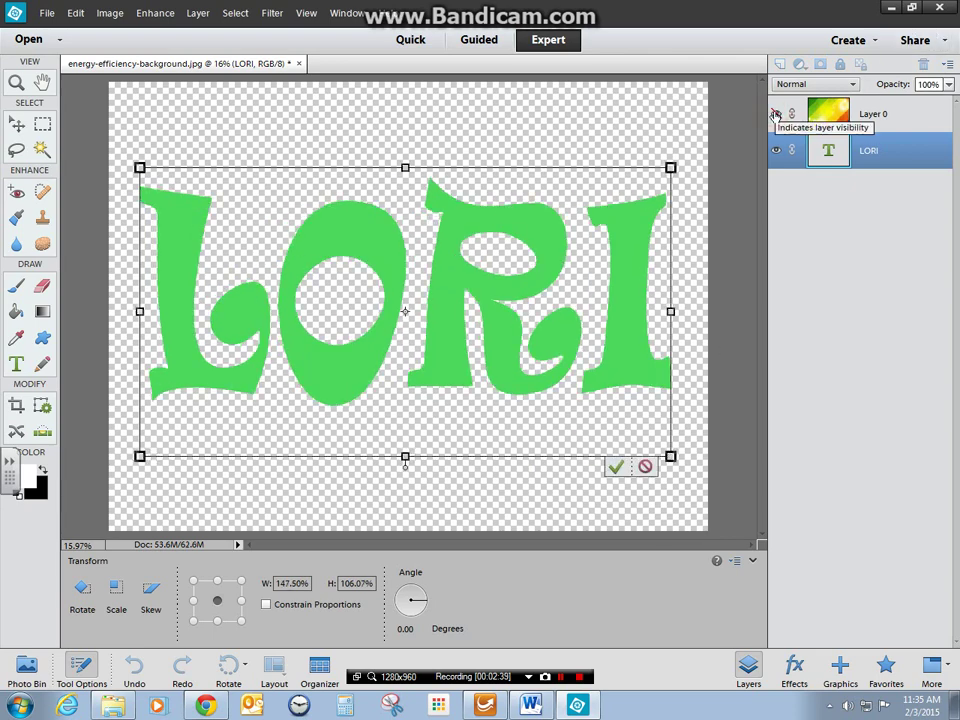
pyautogui.click(615, 466)
# Show the striped Layer 0 and clip it to the LORI text with Ctrl+G
pyautogui.click(828, 122)
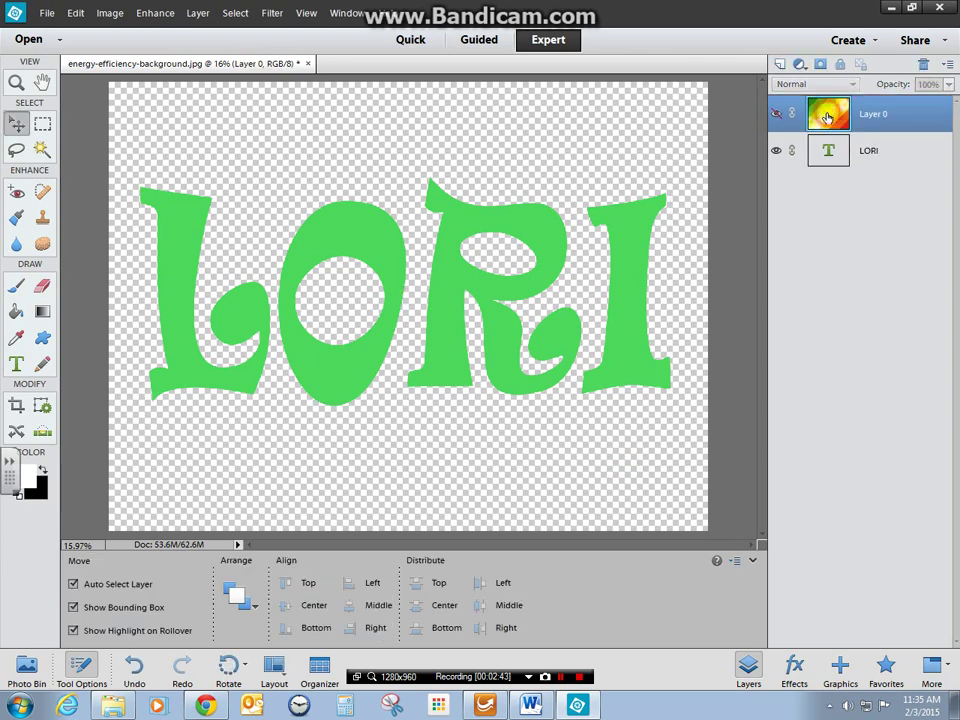
pyautogui.click(776, 115)
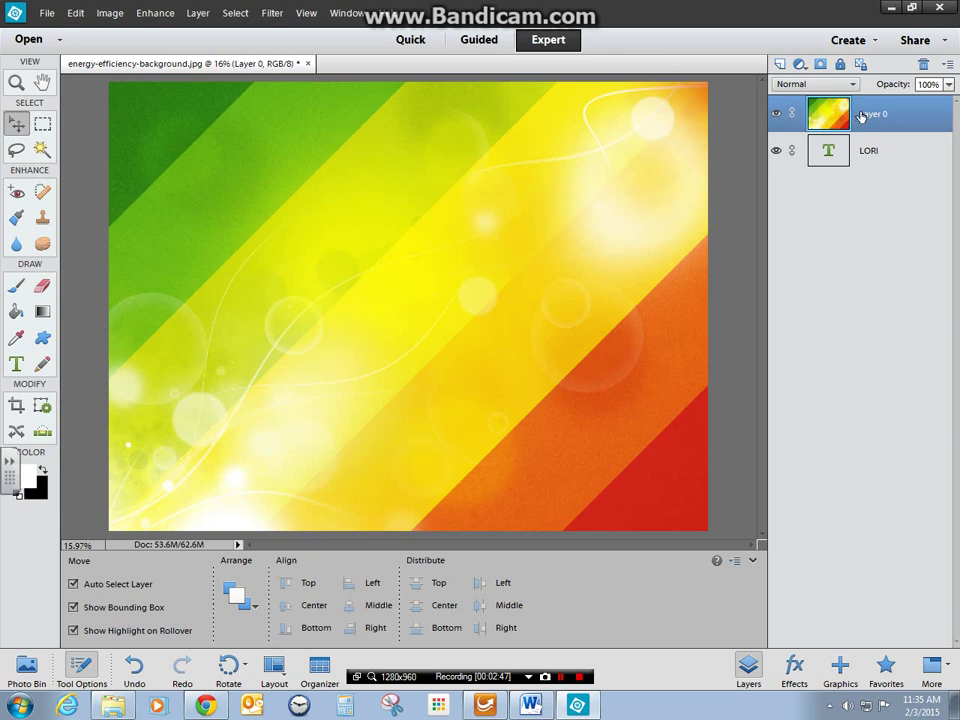
pyautogui.hotkey('ctrl', 'g')
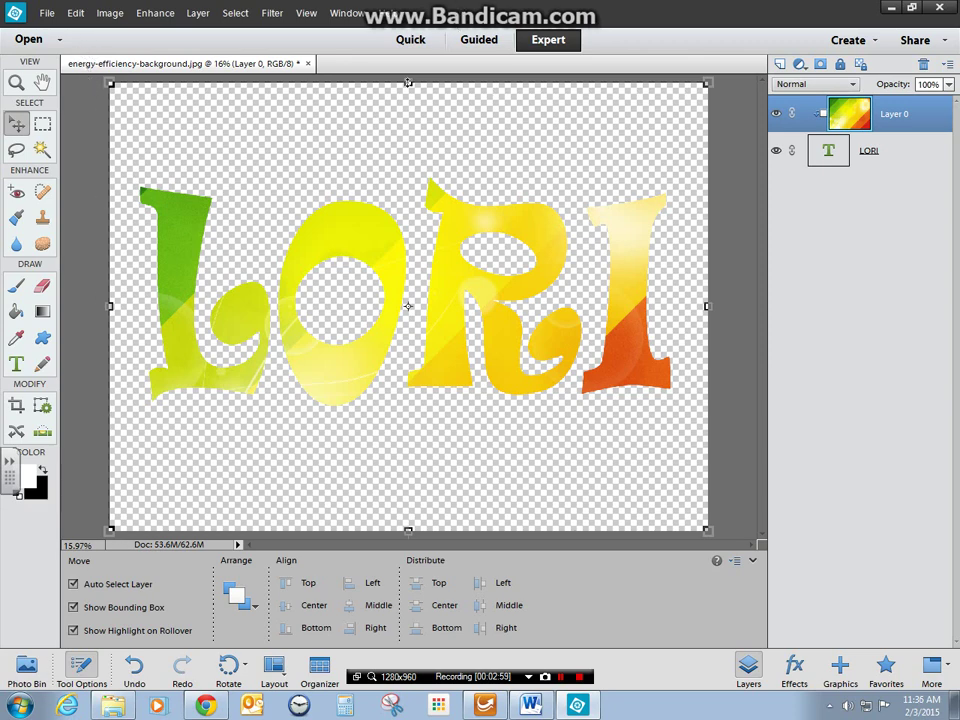
# Scale the clipped stripe layer to about 88.78% by 51.76% so all four colours show in LORI
pyautogui.moveTo(408, 82); pyautogui.dragTo(401, 175)
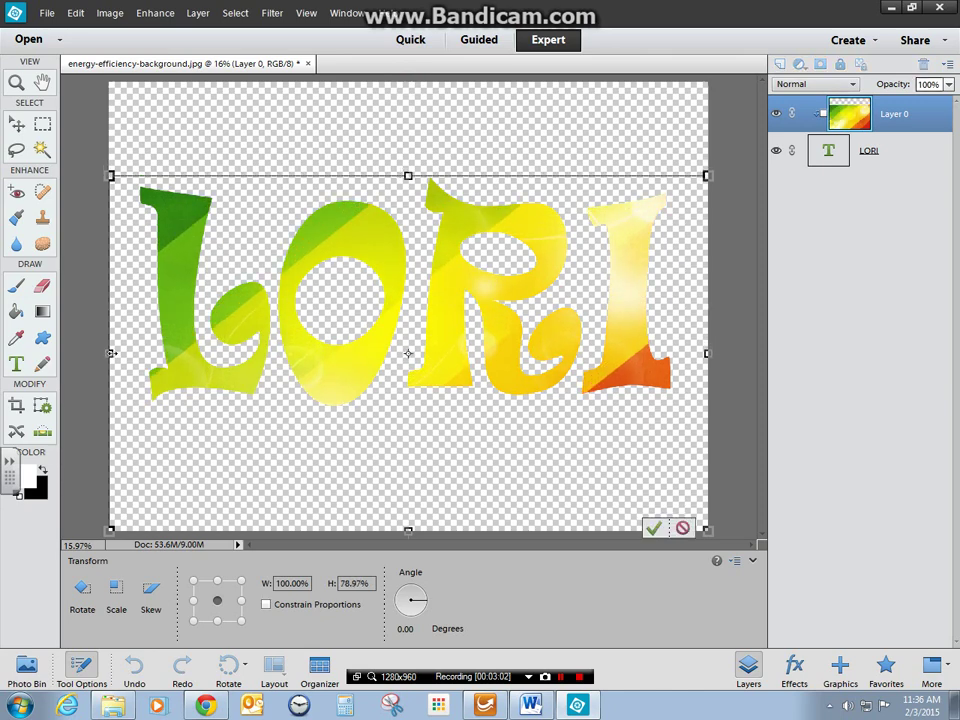
pyautogui.moveTo(108, 353); pyautogui.dragTo(130, 353)
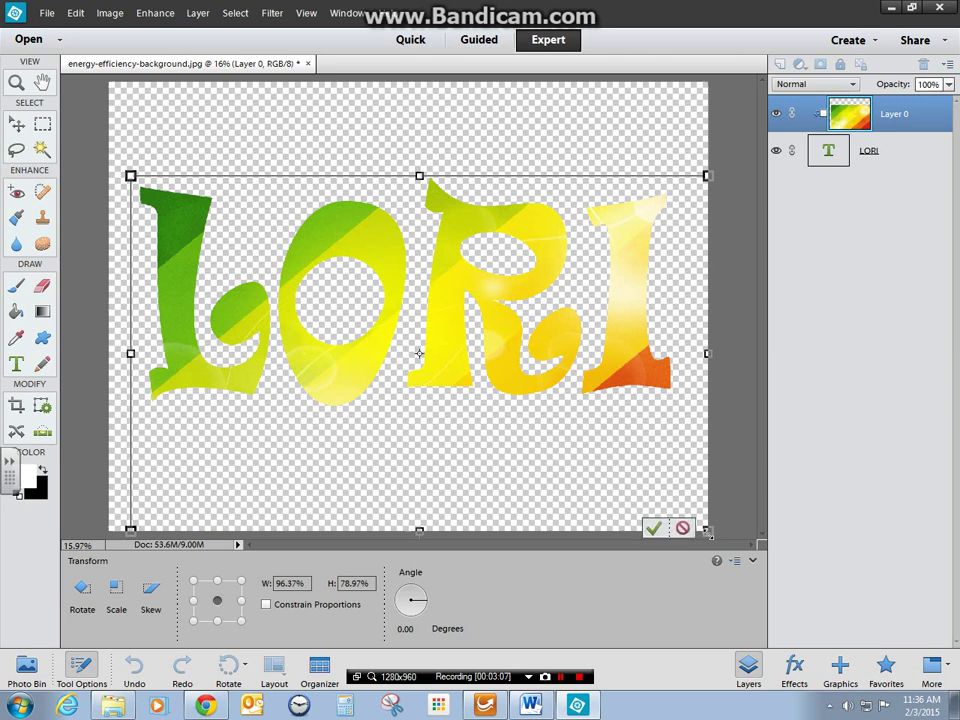
pyautogui.moveTo(707, 531); pyautogui.dragTo(677, 393)
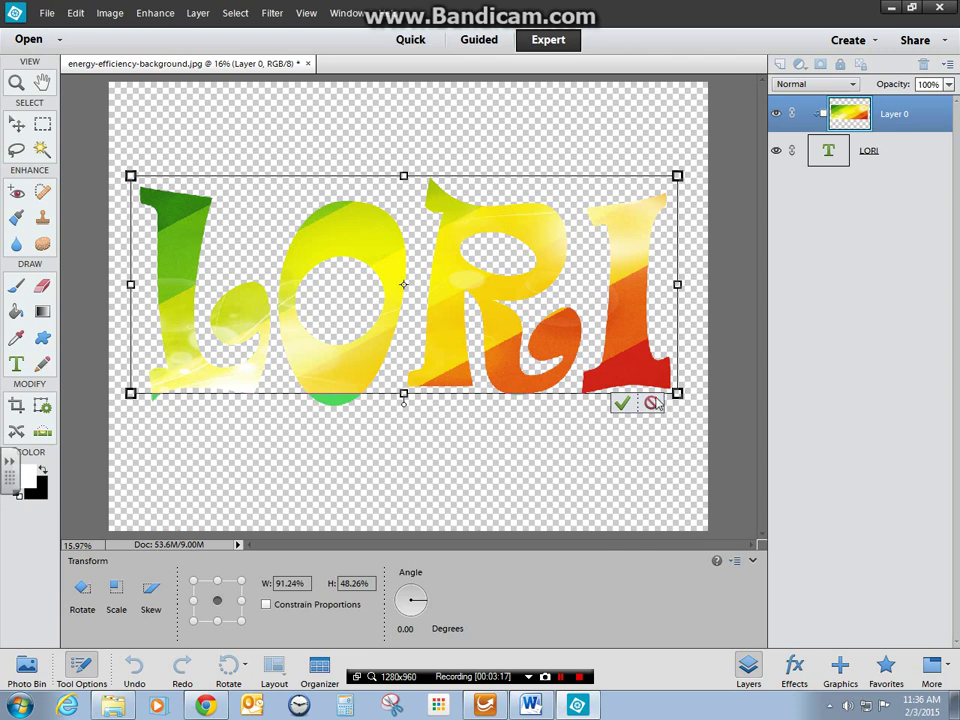
pyautogui.moveTo(677, 394); pyautogui.dragTo(682, 402)
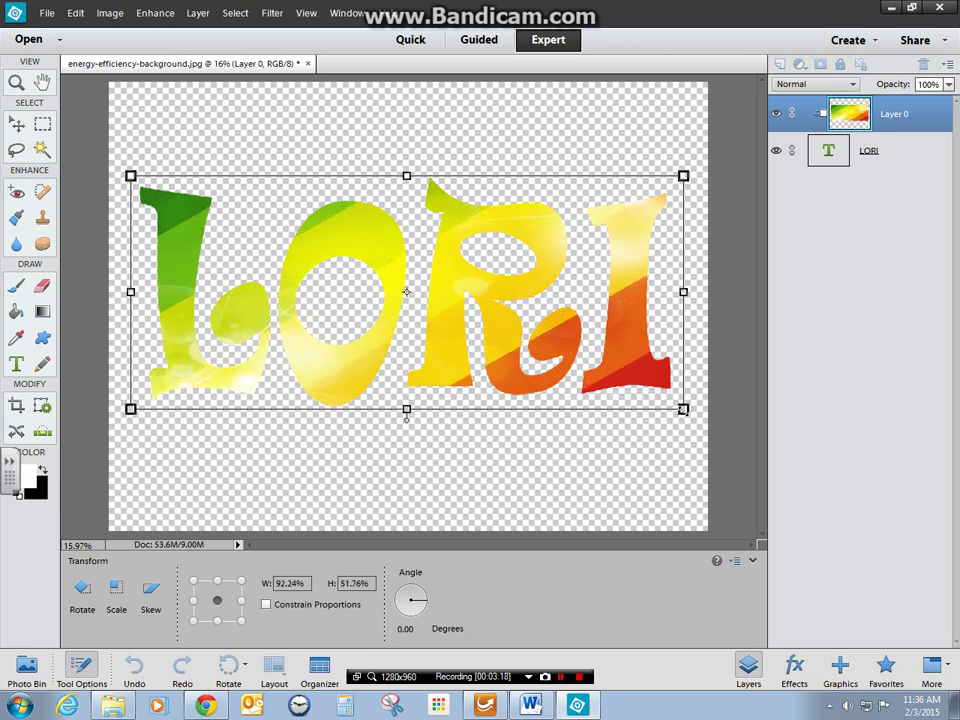
pyautogui.click(683, 409)
pyautogui.moveTo(684, 291); pyautogui.dragTo(673, 291)
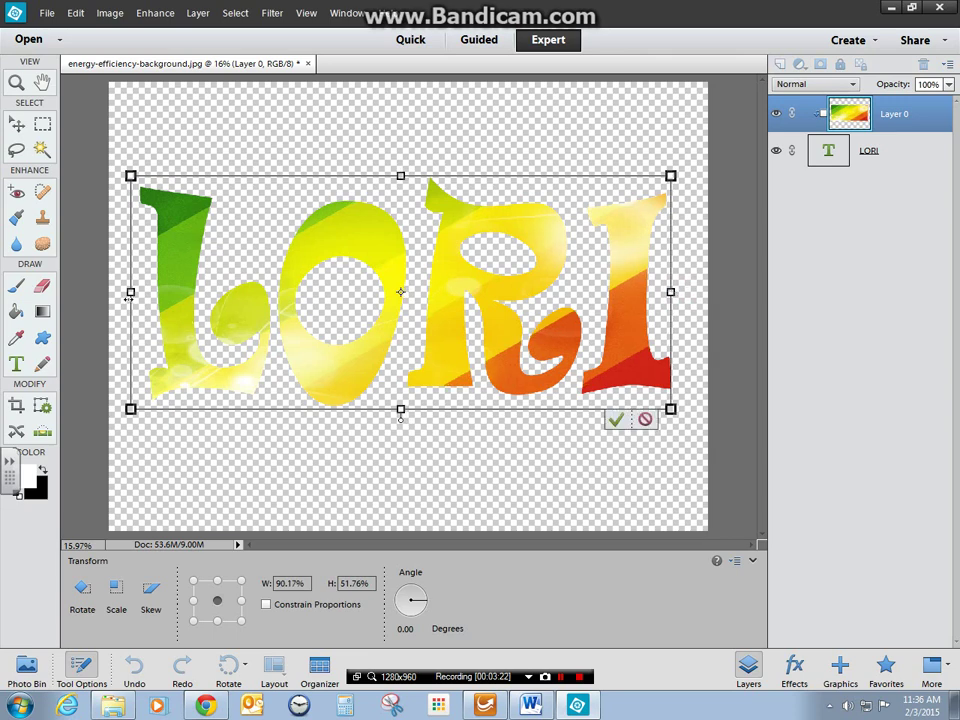
pyautogui.moveTo(130, 292); pyautogui.dragTo(139, 292)
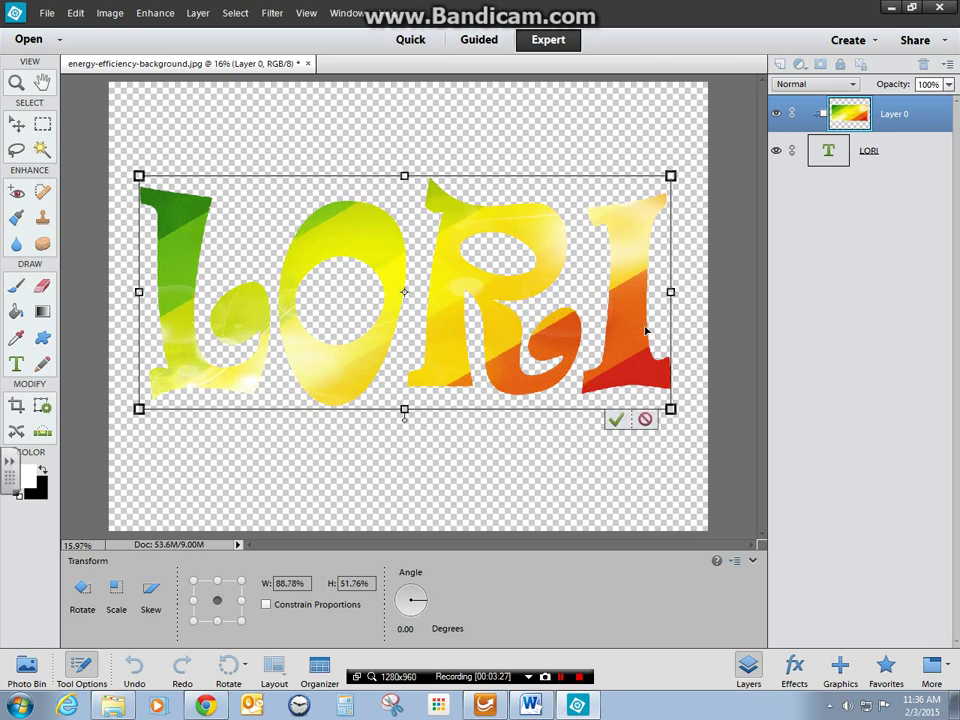
pyautogui.click(614, 421)
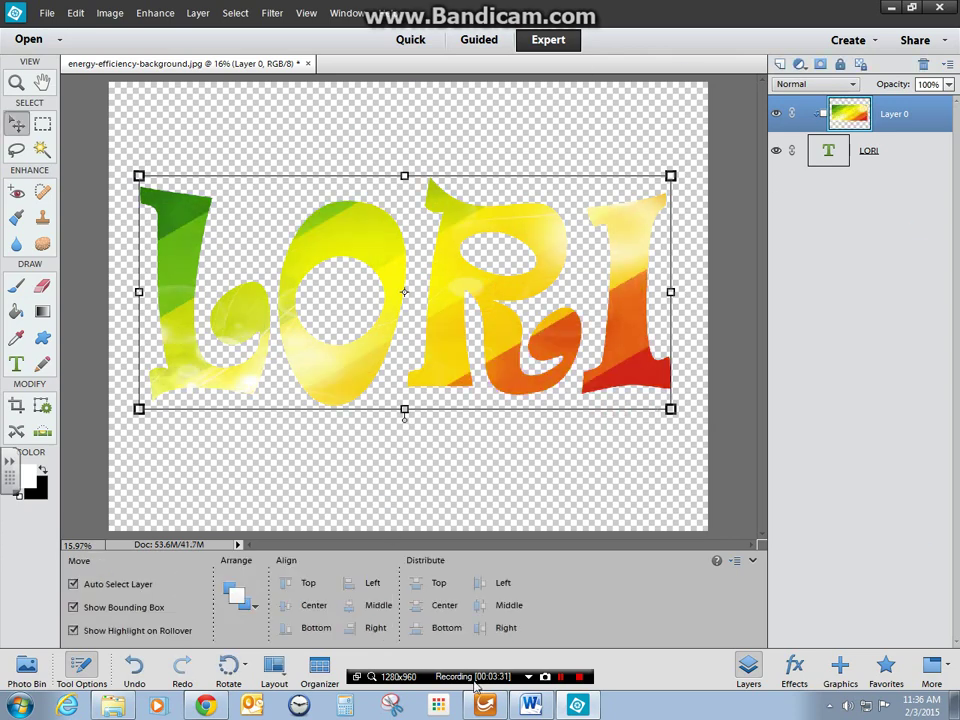